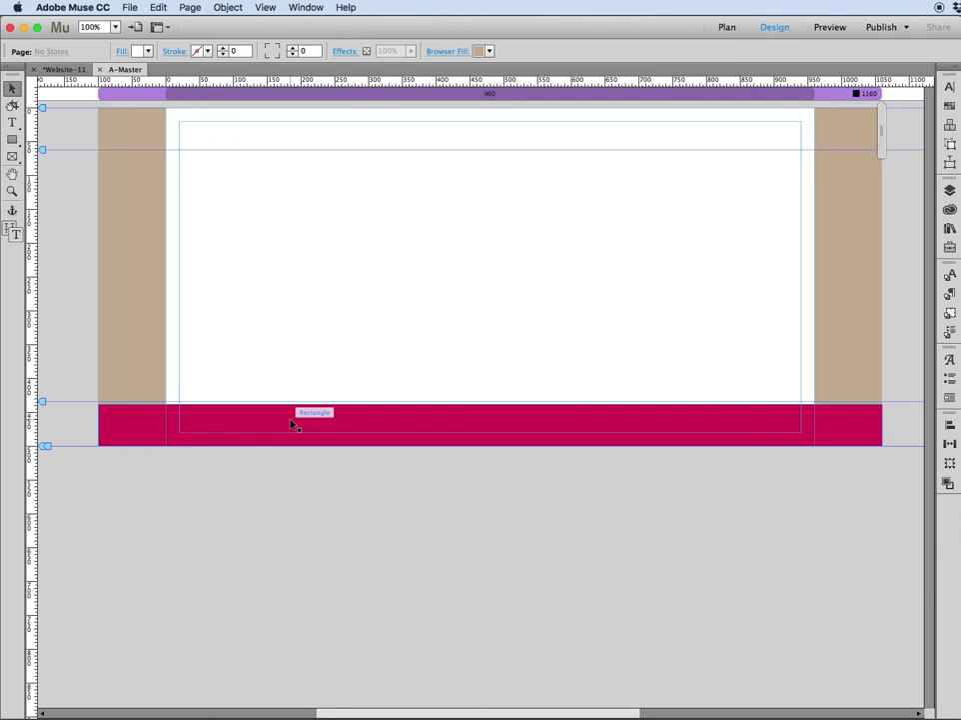
Check the Sticky Footer option in the site's layout properties and close the dialog
left_click(129, 8)
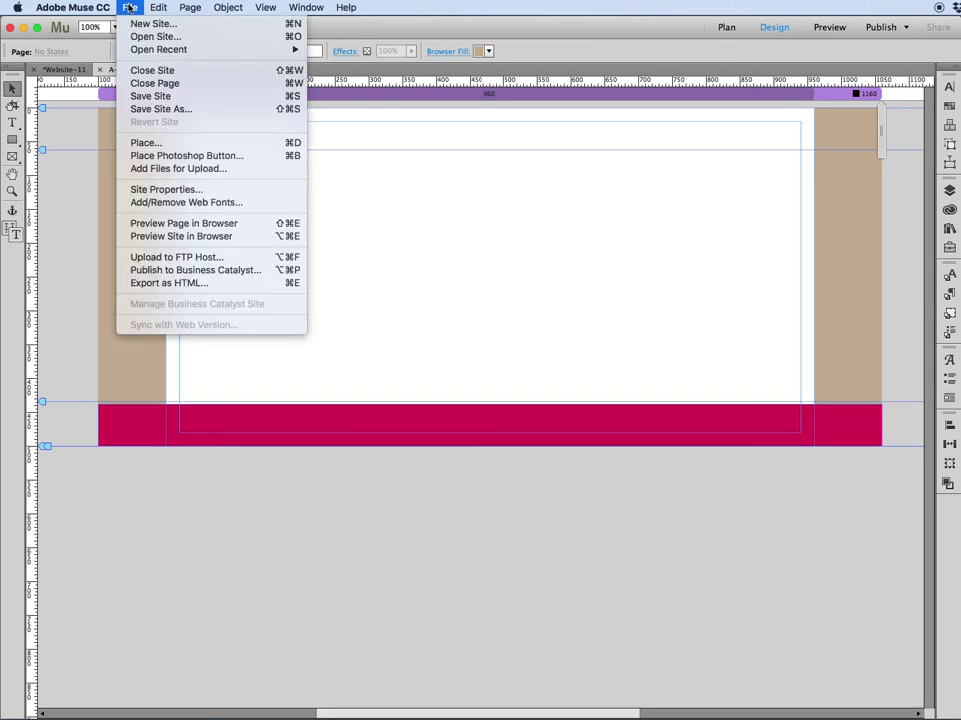
left_click(158, 190)
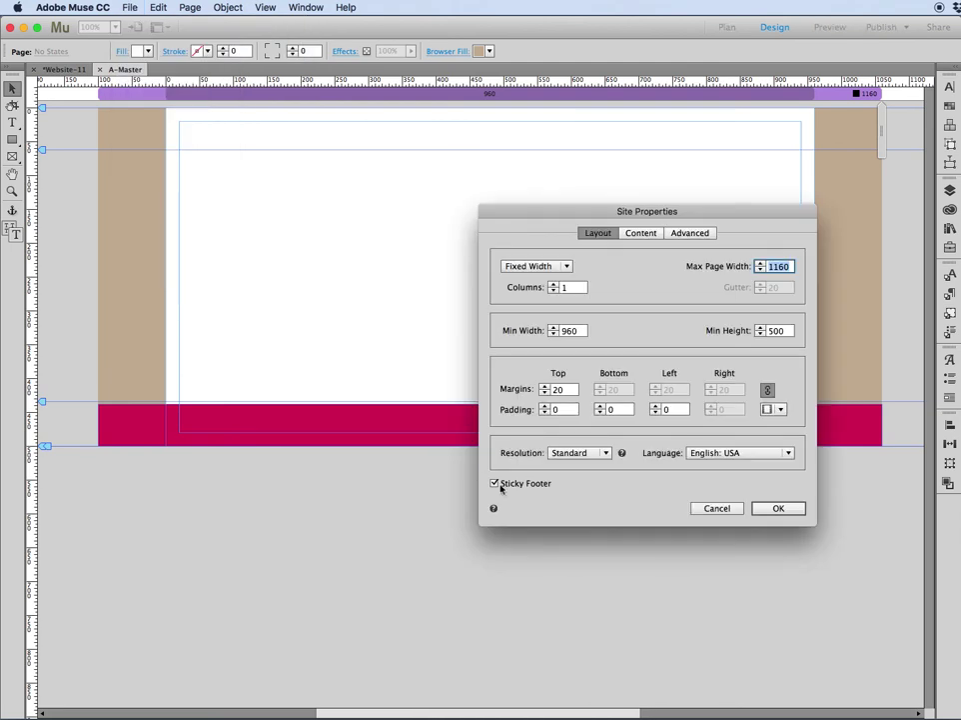
left_click(779, 509)
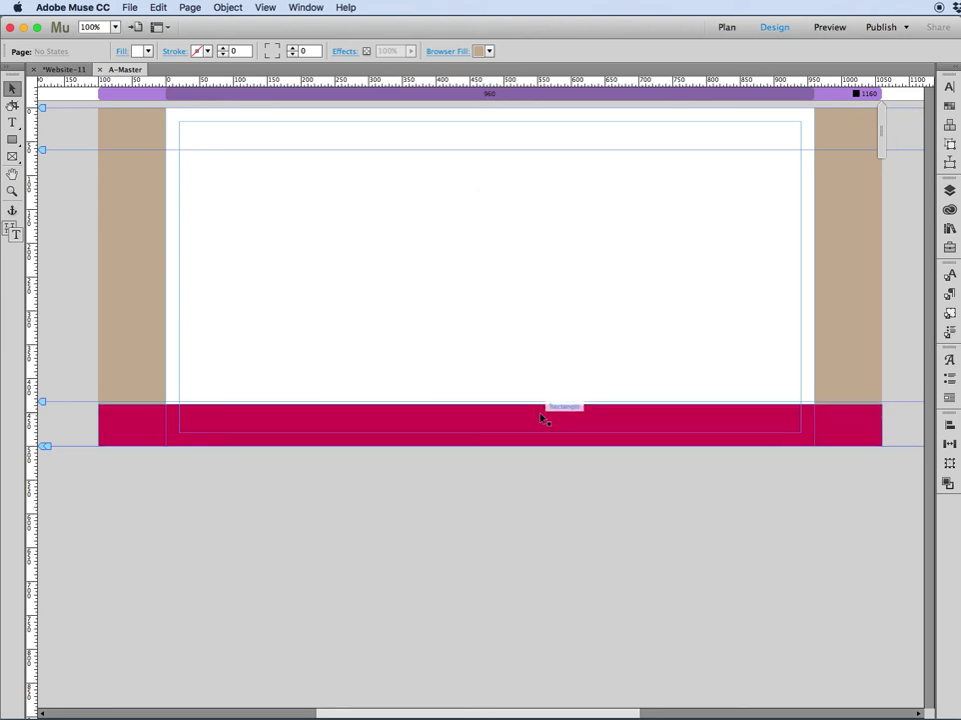
Preview the page in the browser, resize the browser window's height to examine the footer's behaviour, and return to the A-Master page
key("super+shift+e")
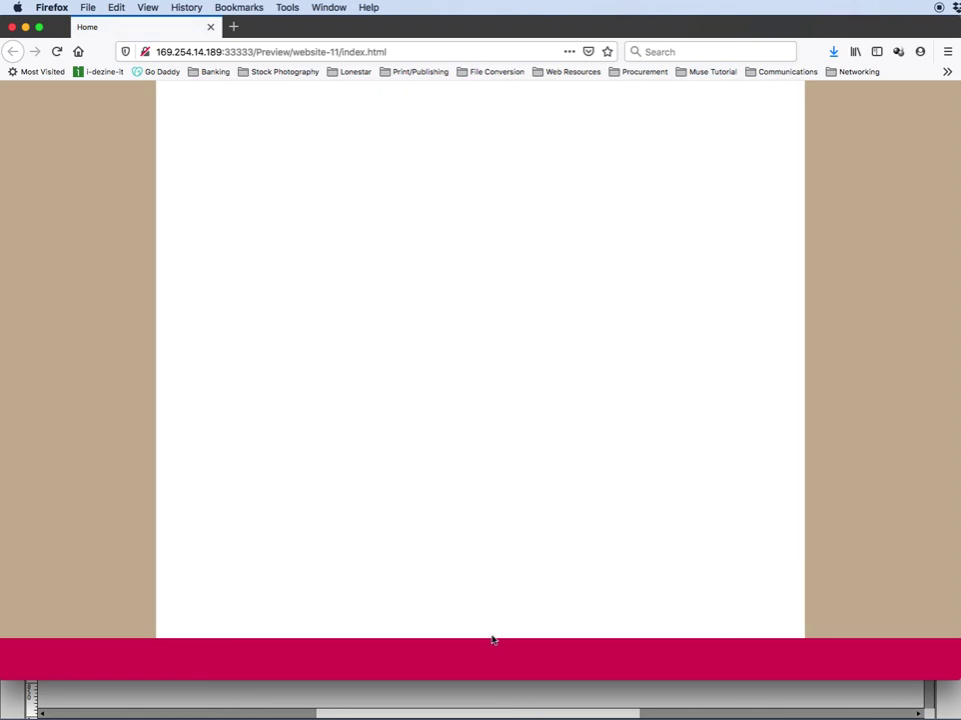
left_click_drag(482, 680, 478, 708)
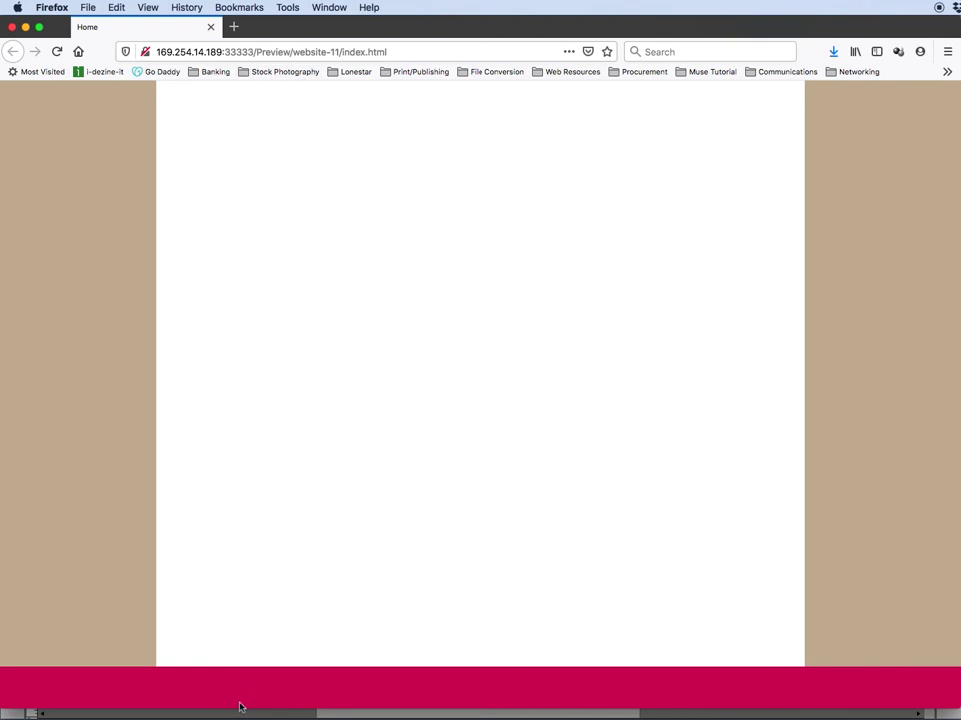
left_click_drag(240, 707, 306, 688)
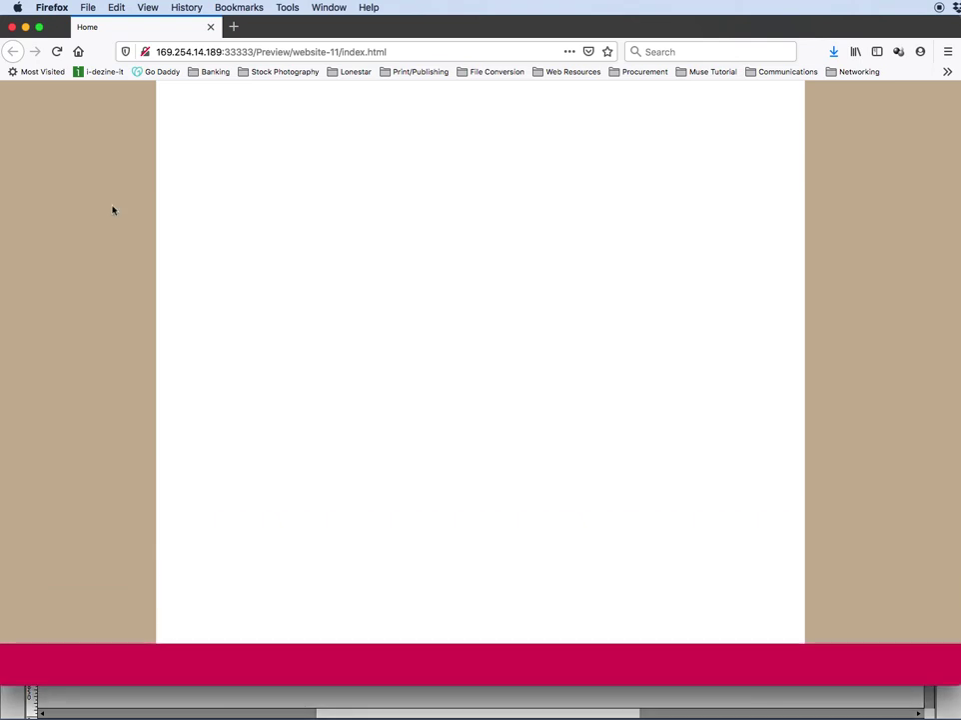
left_click(12, 28)
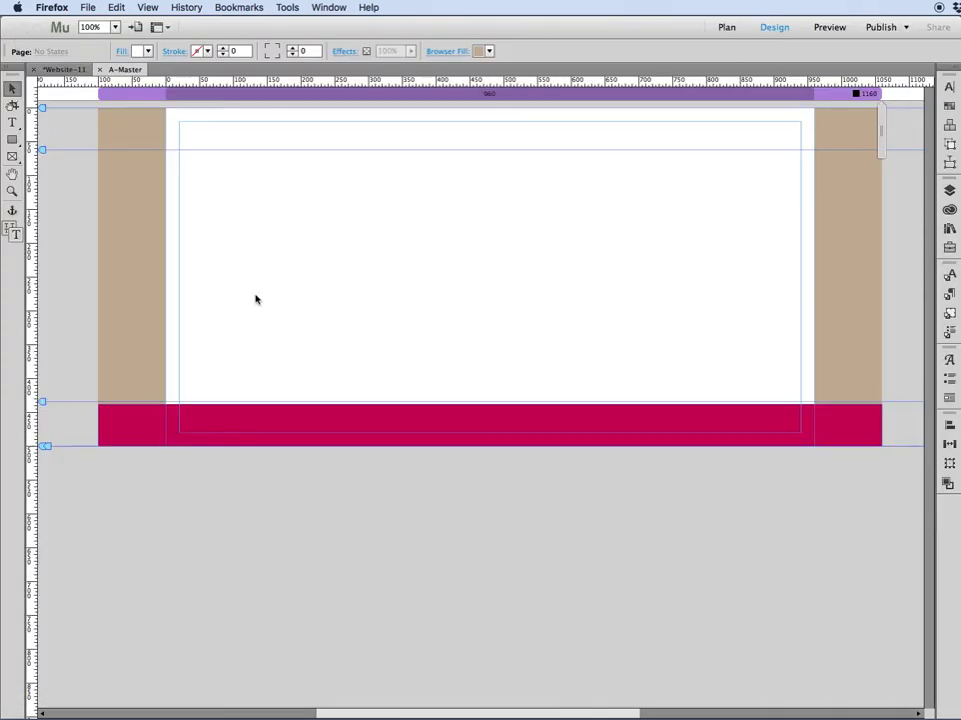
left_click(303, 362)
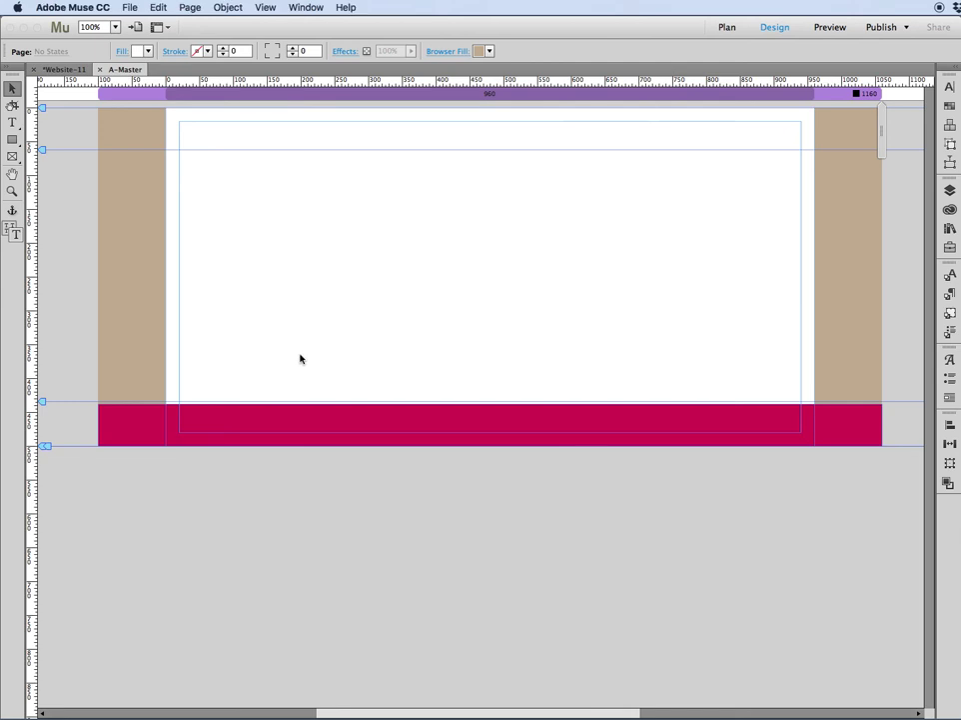
Disable Sticky Footer in the site properties and check the footer's placement in a browser preview of the site
left_click(131, 7)
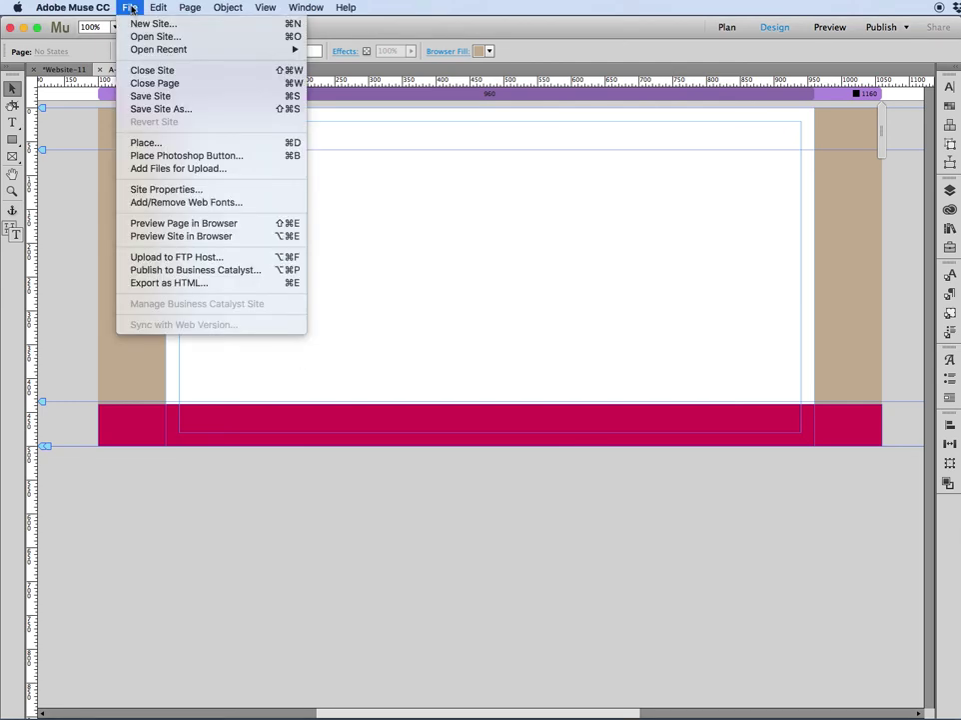
left_click(140, 189)
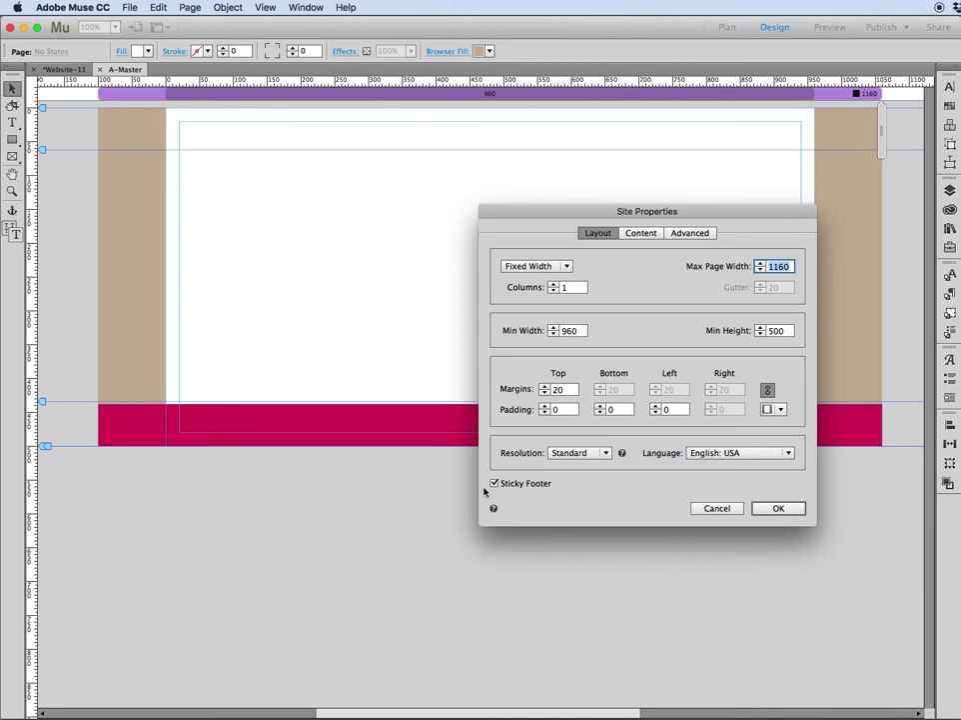
left_click(494, 484)
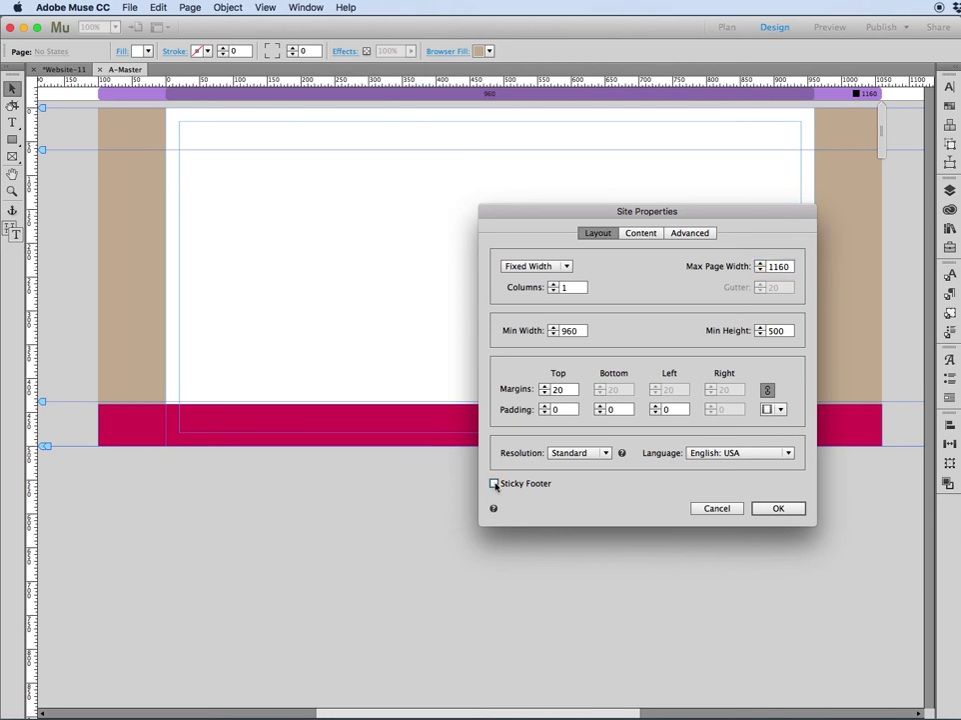
left_click(785, 510)
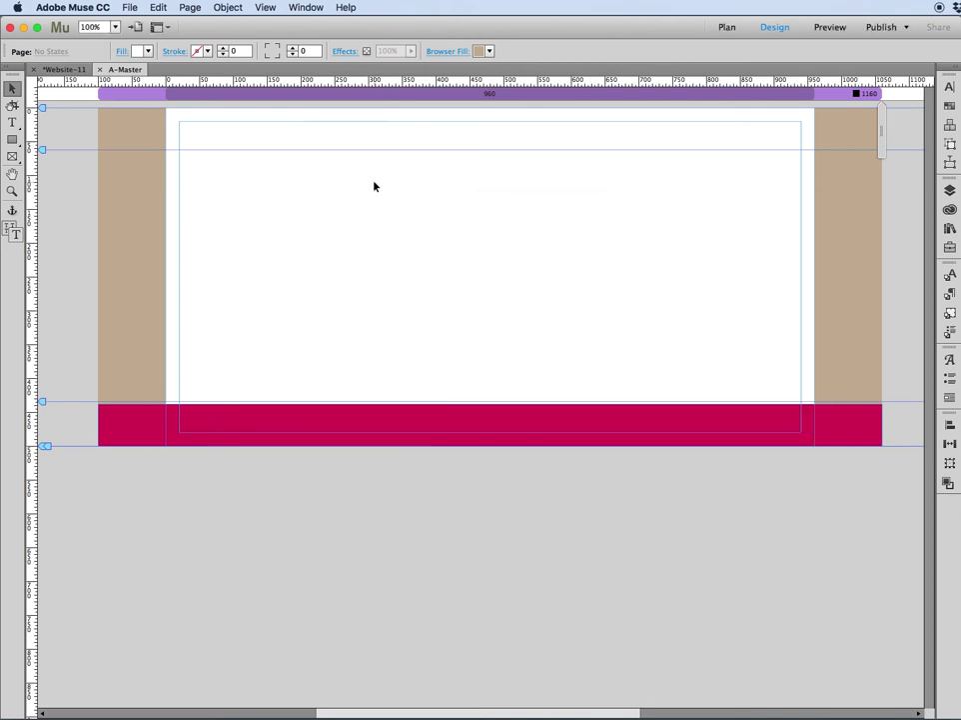
key("super+alt+e")
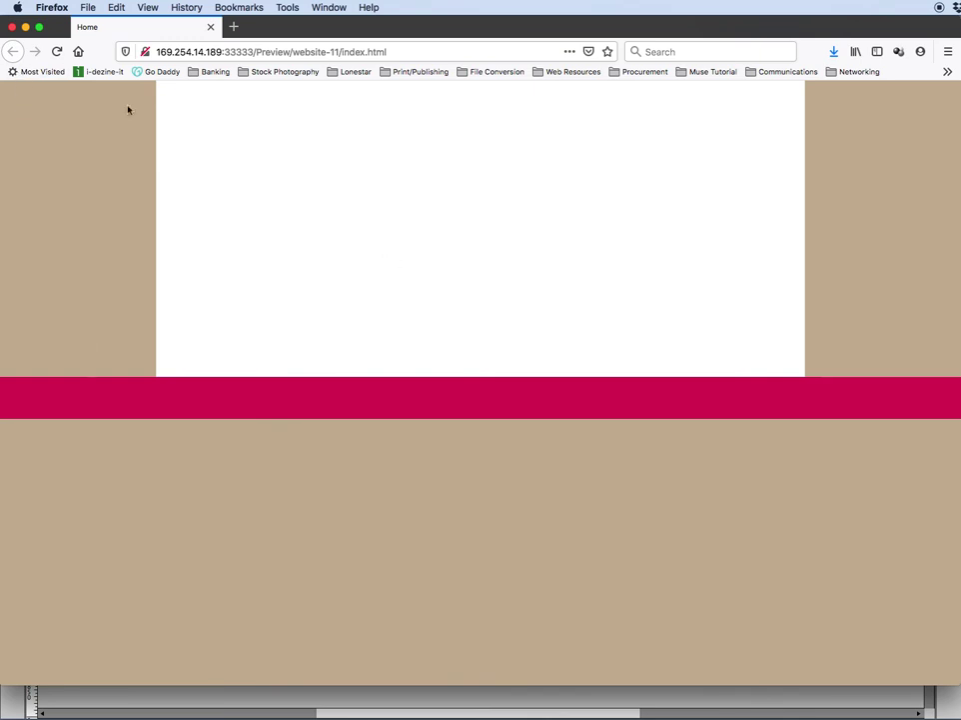
left_click(12, 27)
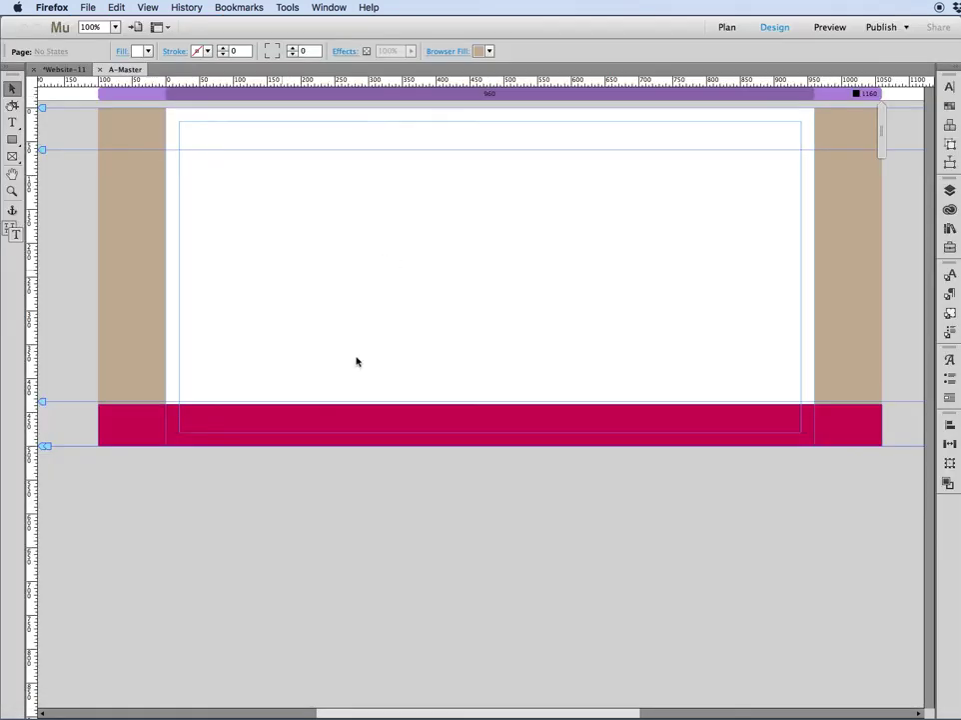
Pin the magenta footer rectangle on the A-Master page to the bottom centre of the browser
left_click(316, 432)
left_click(316, 432)
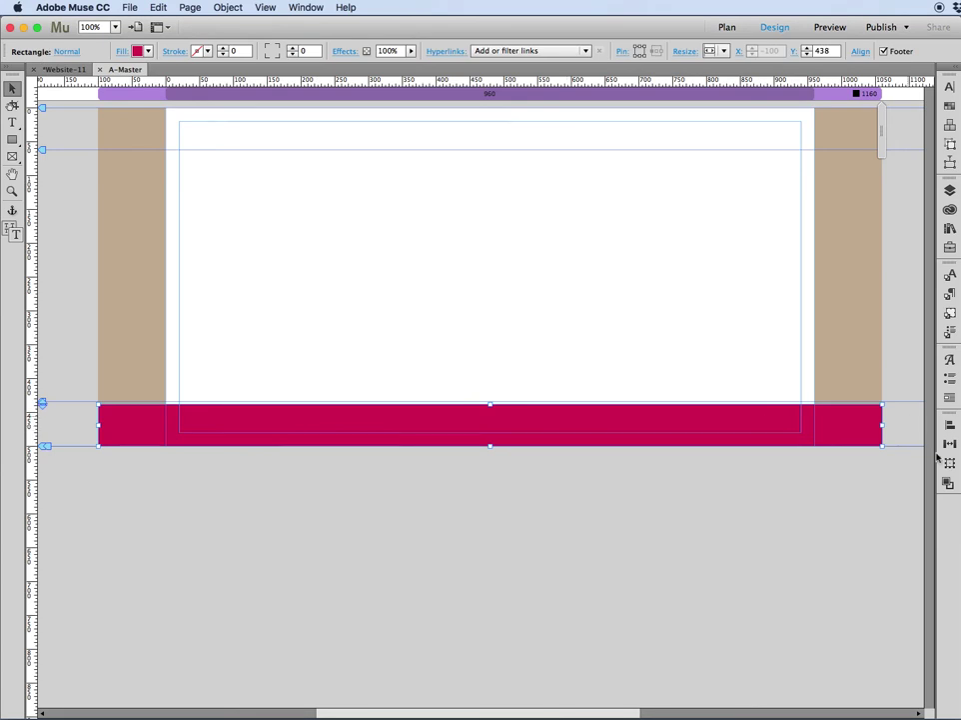
left_click(949, 464)
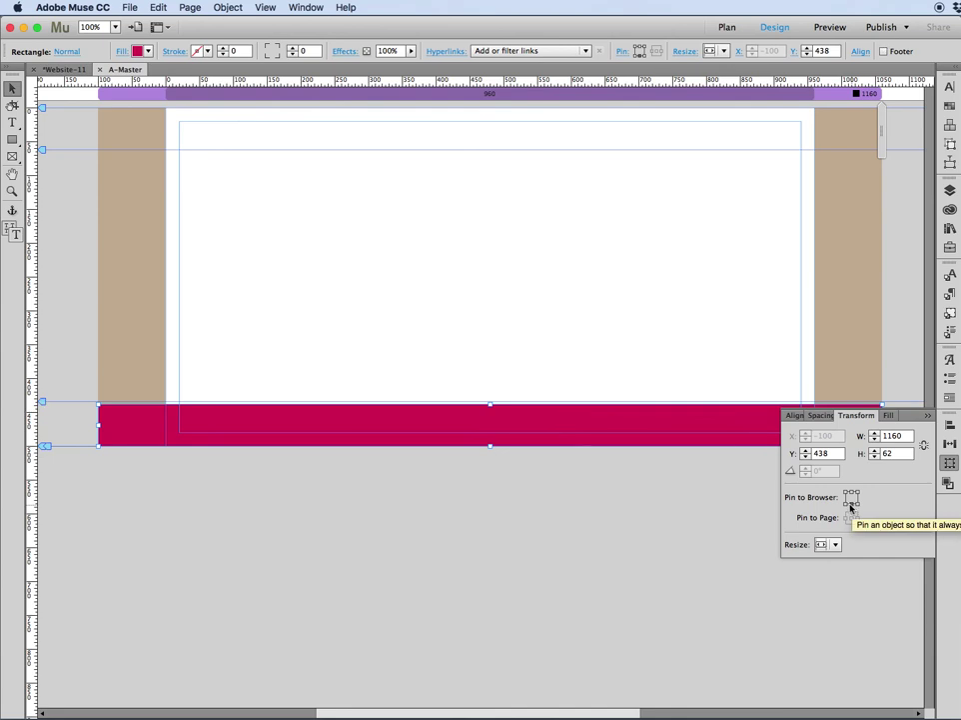
left_click(850, 505)
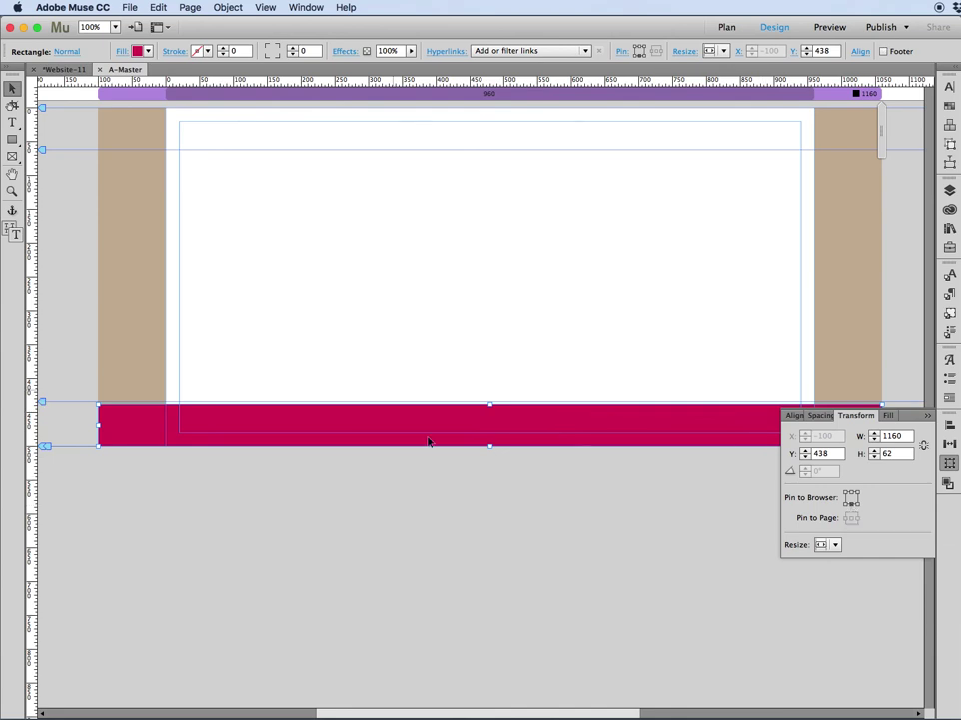
left_click(427, 489)
Preview the site in the browser, vary the window height to examine the pinned footer, and close the preview
key("super+alt+e")
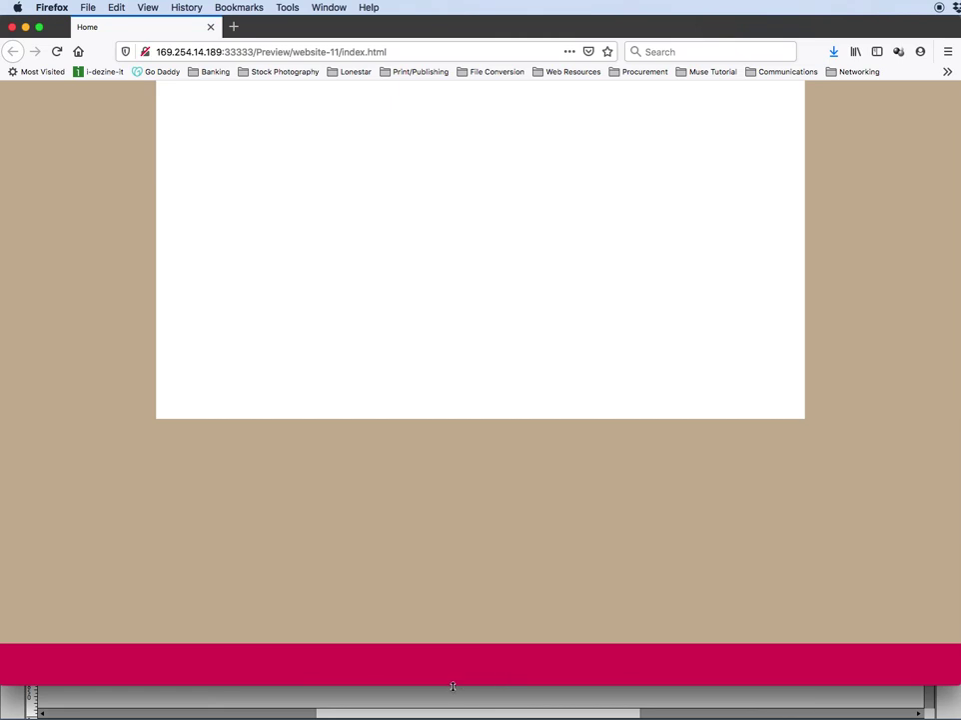
mouse_move(452, 685)
left_mouse_down()
mouse_move(465, 525)
mouse_move(457, 675)
left_mouse_up()
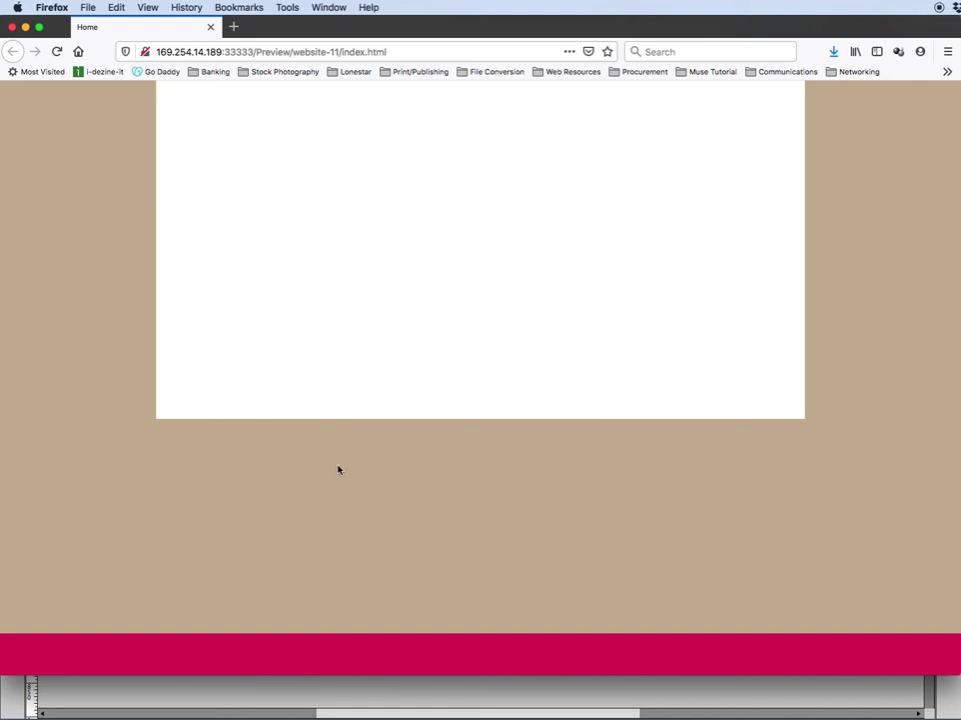
mouse_move(365, 668)
left_mouse_down()
mouse_move(369, 507)
mouse_move(376, 678)
left_mouse_up()
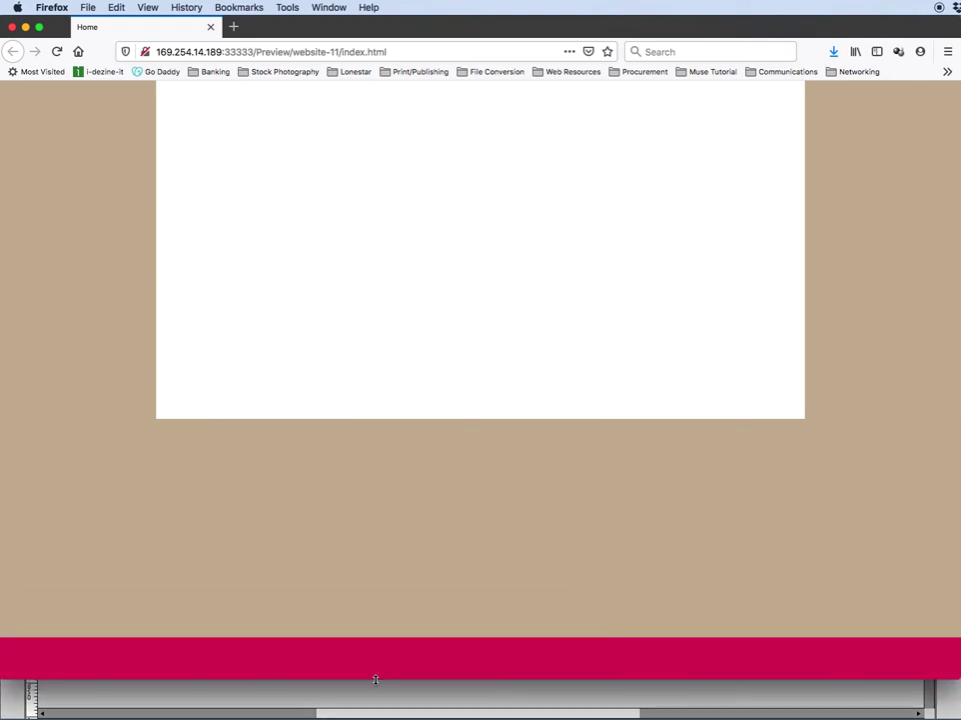
mouse_move(375, 677)
left_mouse_down()
mouse_move(382, 483)
mouse_move(381, 676)
left_mouse_up()
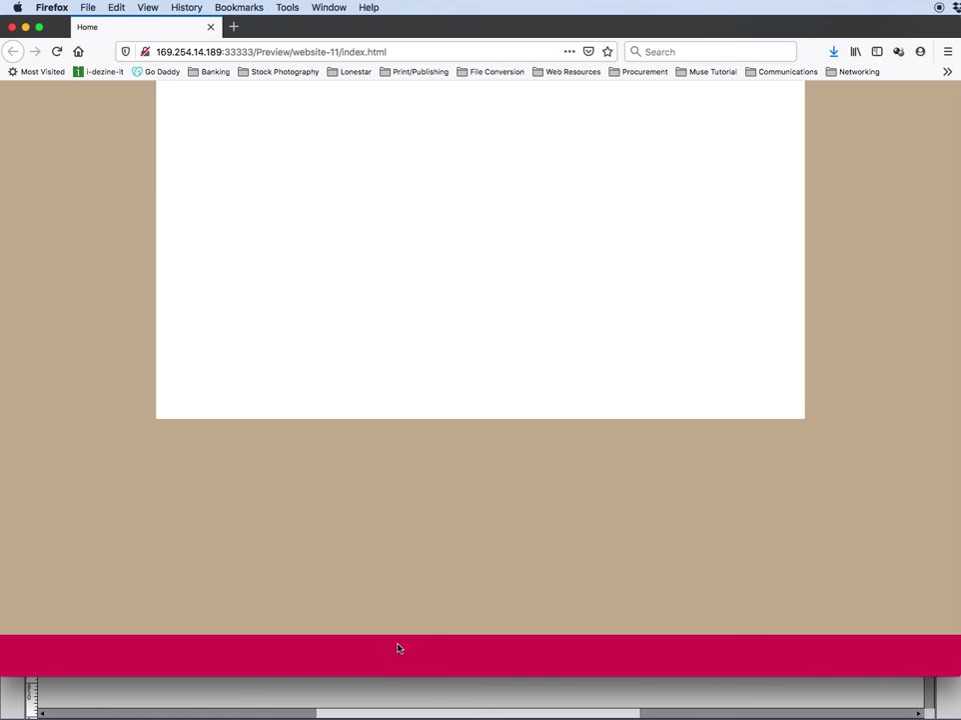
left_click(11, 27)
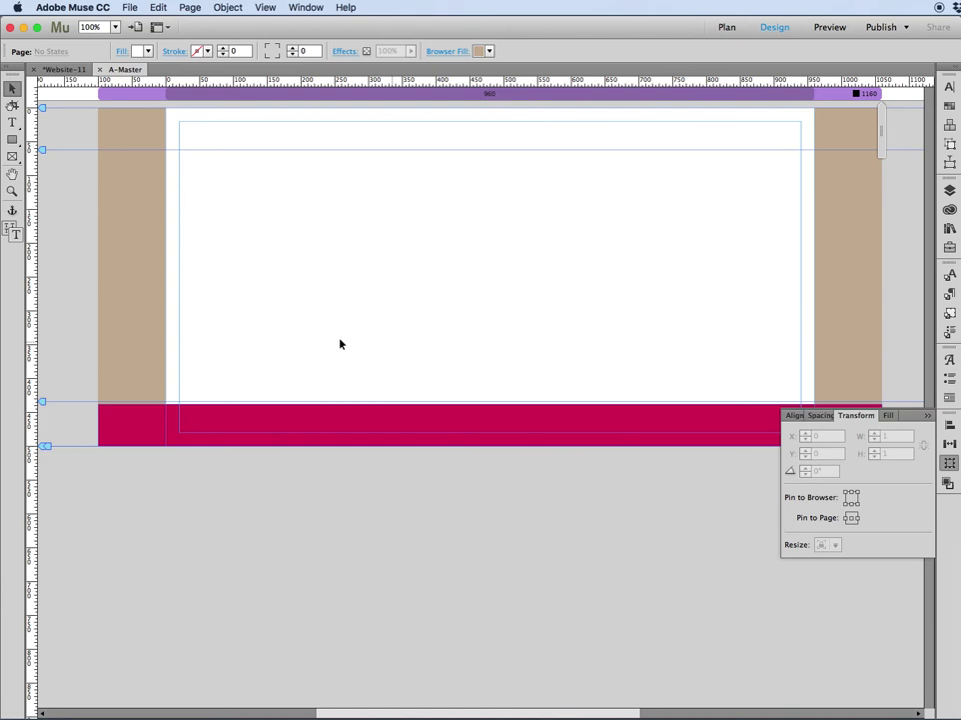
Enable Sticky Footer in the site's layout properties while keeping the footer rectangle pinned
left_click(181, 422)
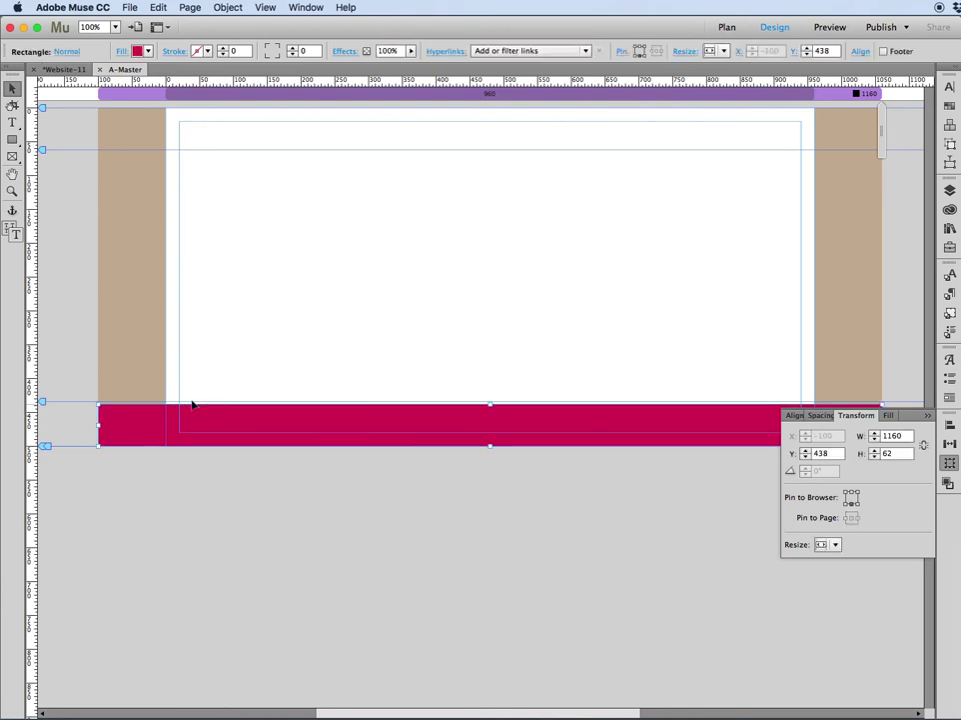
left_click(234, 211)
left_click(129, 9)
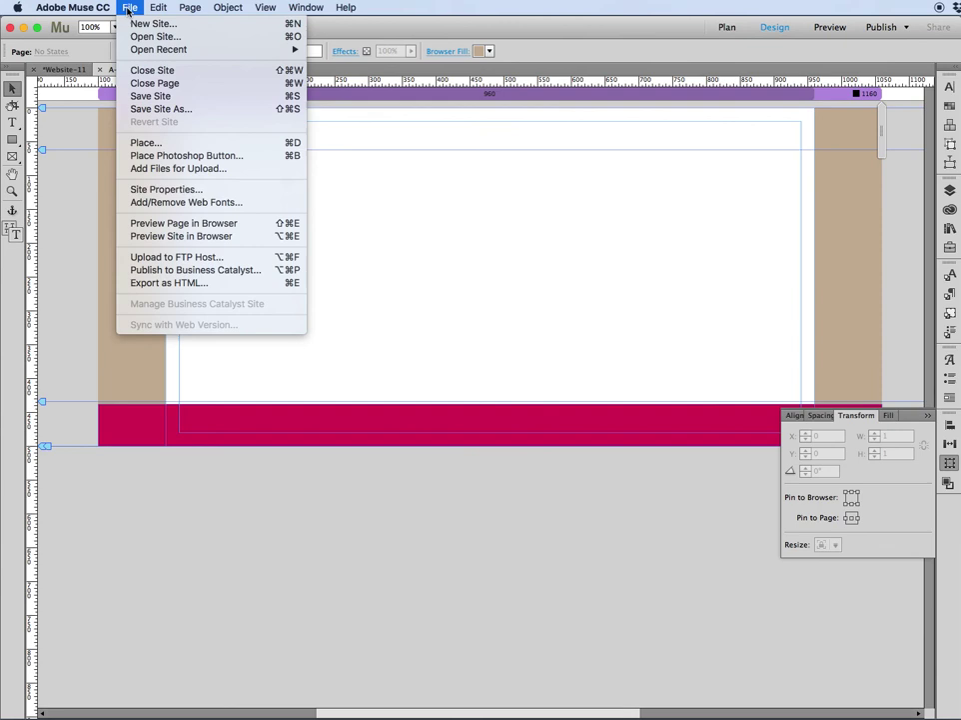
left_click(145, 190)
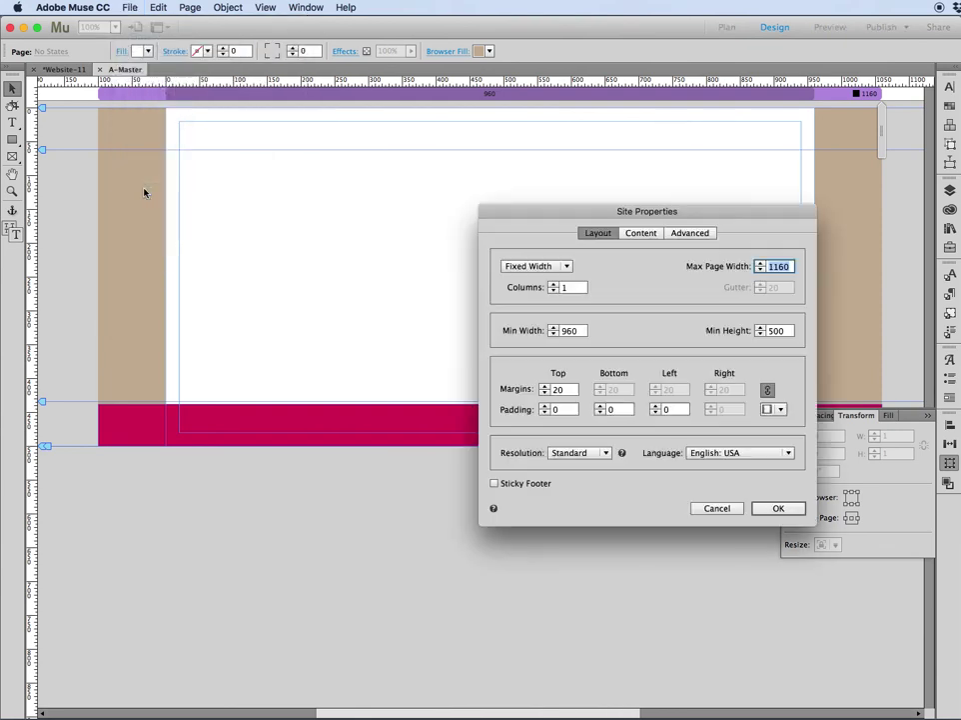
left_click(494, 484)
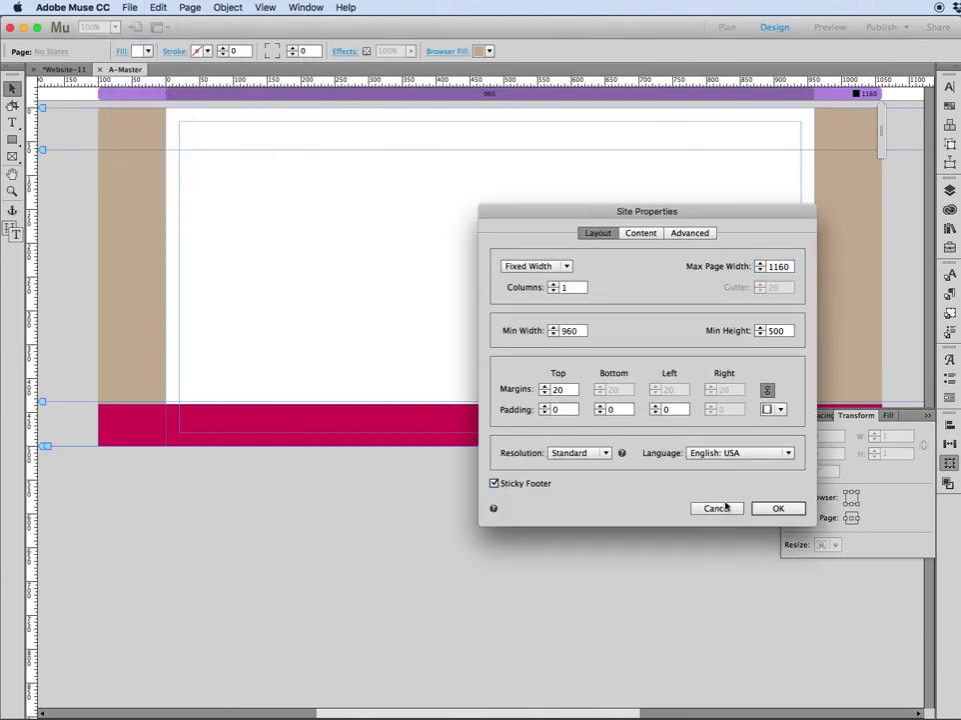
left_click(778, 507)
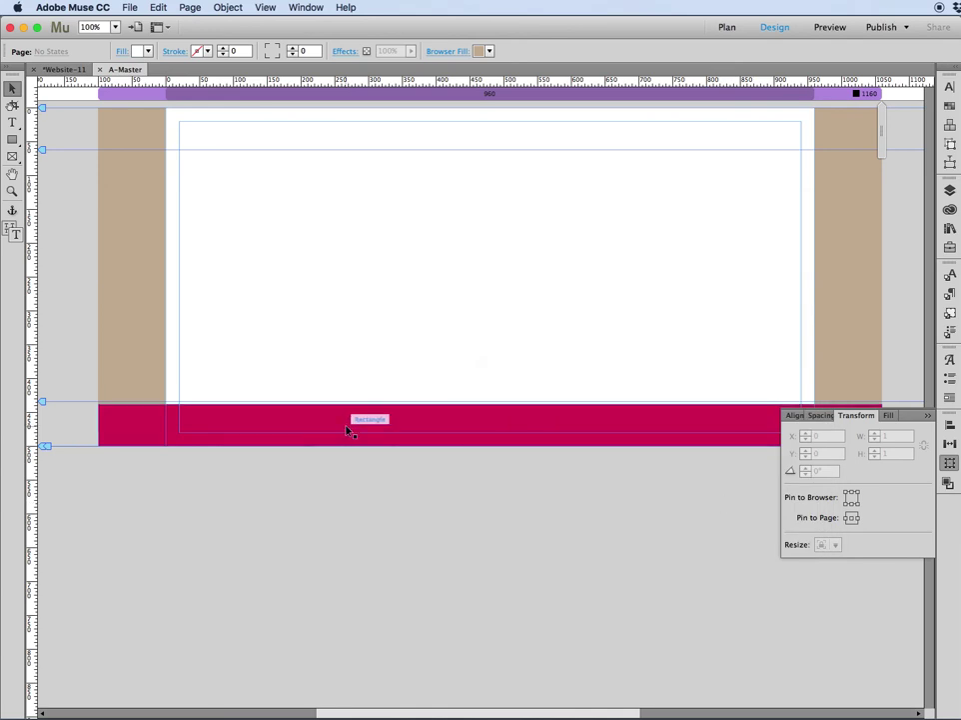
Preview the page in the browser and vary the window height to examine the pinned footer with Sticky Footer enabled
key("super+shift+e")
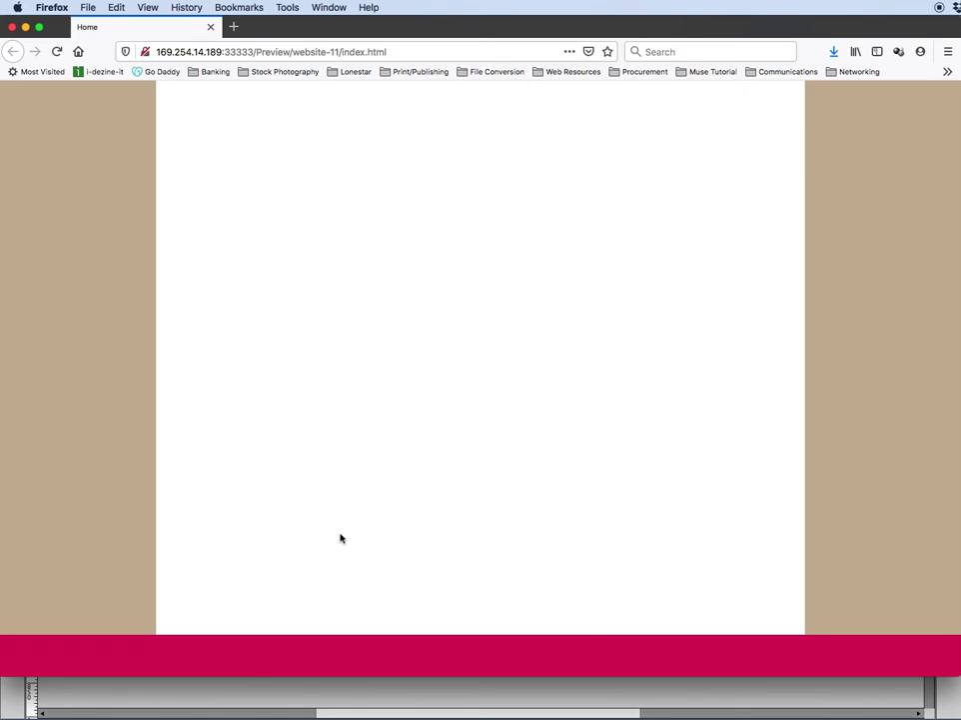
left_click_drag(341, 675, 378, 678)
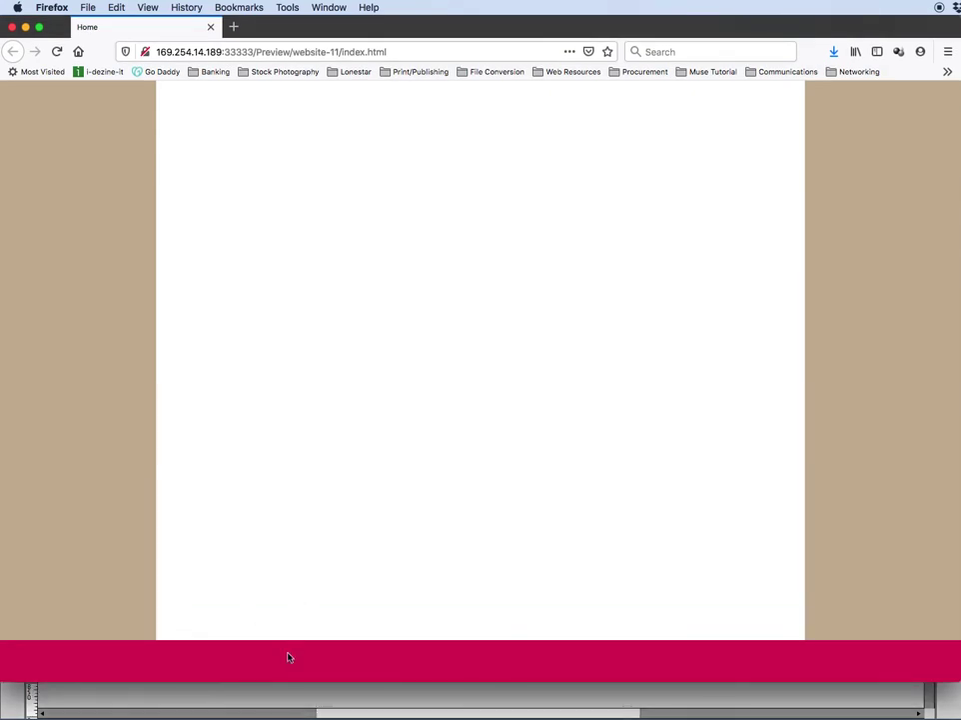
left_click_drag(298, 684, 329, 656)
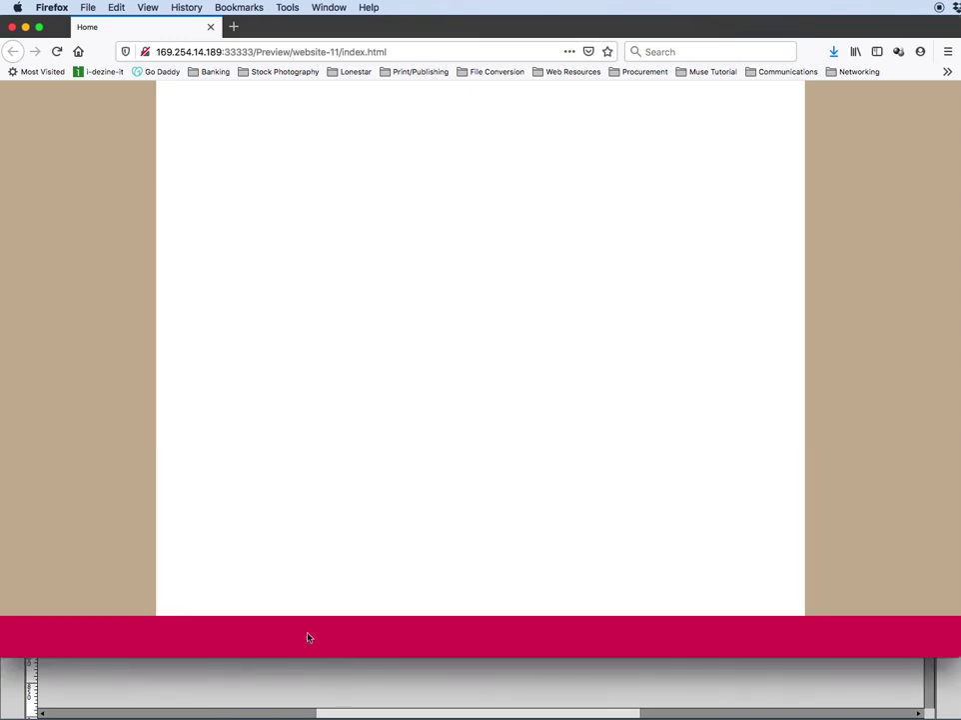